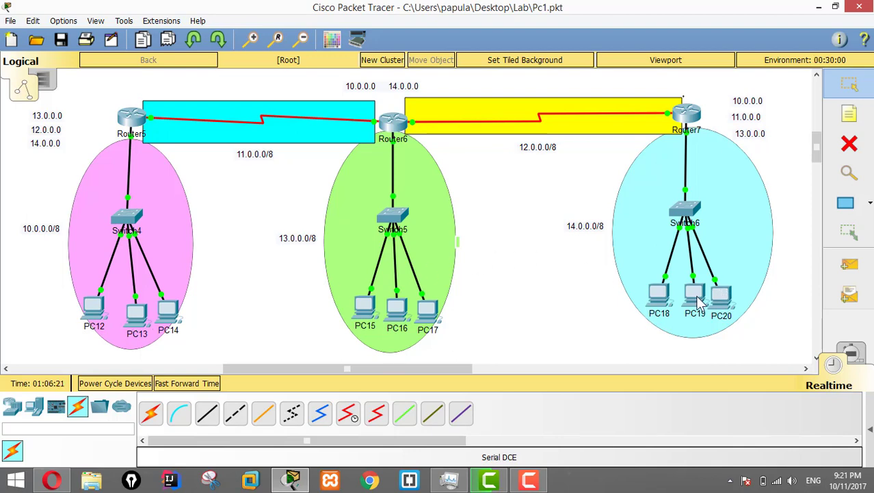
- Locate PC13 in the three-router topology with networks 10.0.0.0–14.0.0.0 labeled
{"action": "mouse_move", "coordinate": [698, 304]}
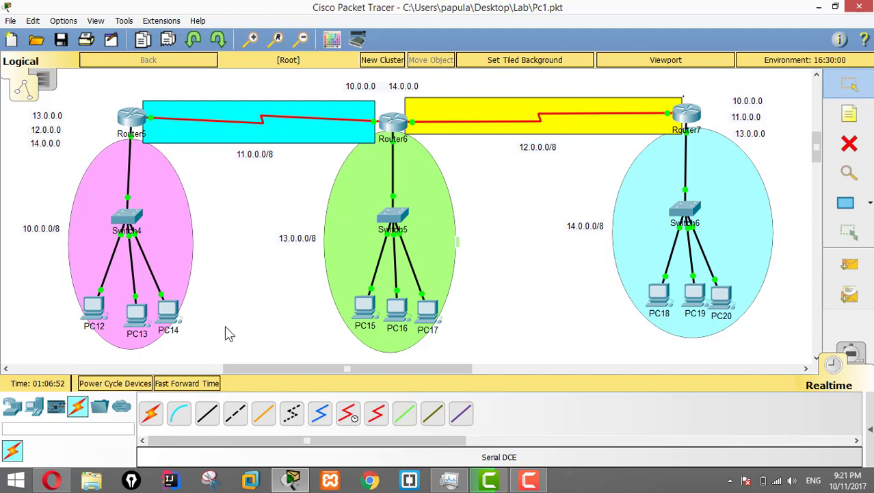
- Open PC13's Command Prompt and push the old output up with blank prompts
{"action": "left_click", "coordinate": [136, 313]}
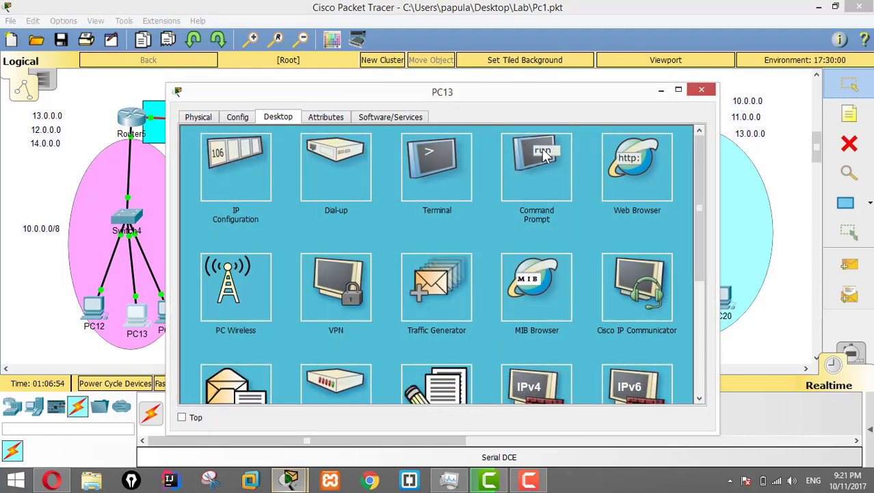
{"action": "left_click", "coordinate": [616, 161]}
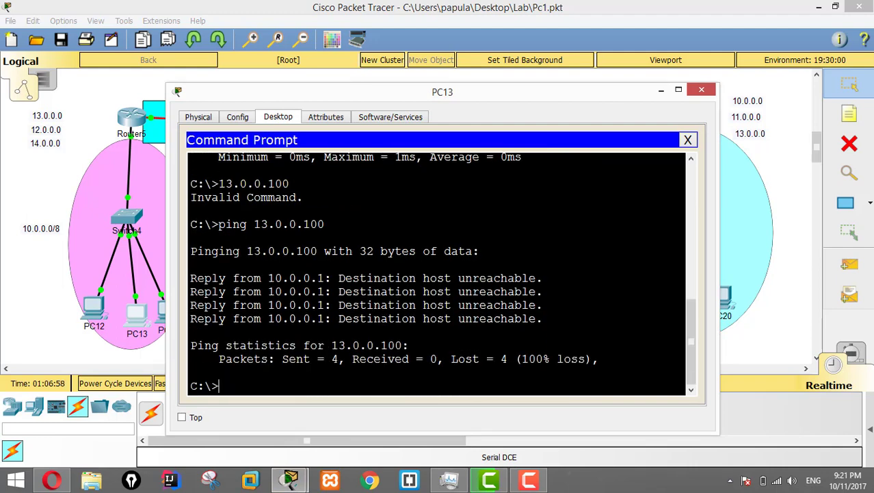
{"action": "key", "text": "Return"}
{"action": "key", "text": "Return"}
{"action": "key", "text": "Return"}
{"action": "key", "text": "Return"}
{"action": "key", "text": "Return"}
{"action": "key", "text": "Return"}
{"action": "key", "text": "Return"}
{"action": "key", "text": "Return"}
{"action": "key", "text": "Return"}
{"action": "key", "text": "Return"}
{"action": "key", "text": "Return"}
{"action": "key", "text": "Return"}
{"action": "key", "text": "Return"}
{"action": "key", "text": "Return"}
{"action": "key", "text": "Return"}
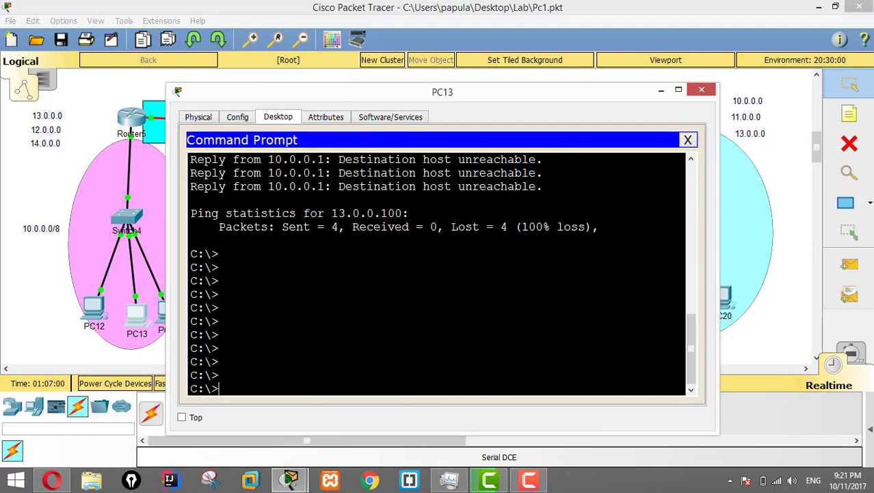
- Narrow PC13's window and move it to the bottom-left, off the topology
{"action": "double_click", "coordinate": [571, 83]}
{"action": "double_click", "coordinate": [559, 10]}
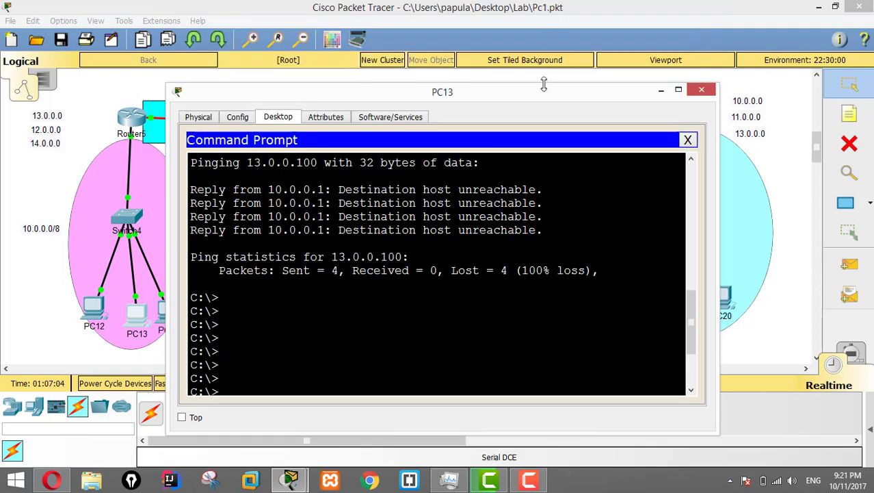
{"action": "left_click_drag", "start_coordinate": [717, 203], "coordinate": [519, 204]}
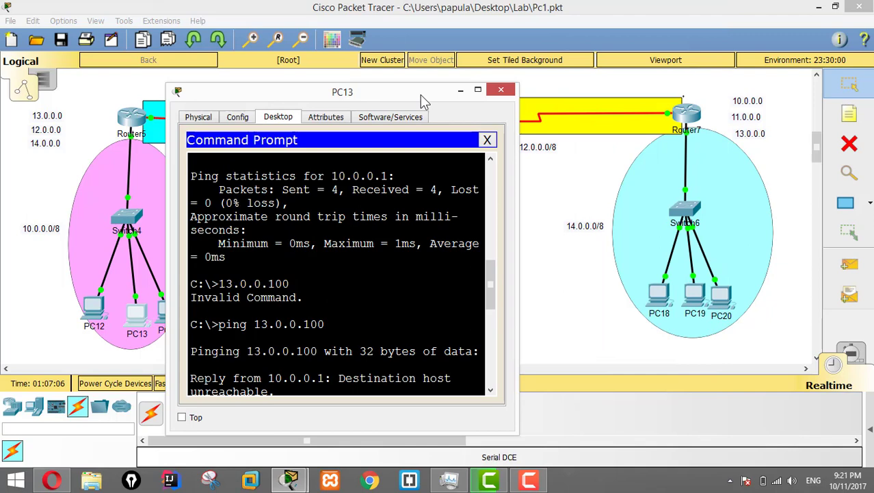
{"action": "left_click_drag", "start_coordinate": [371, 94], "coordinate": [188, 371]}
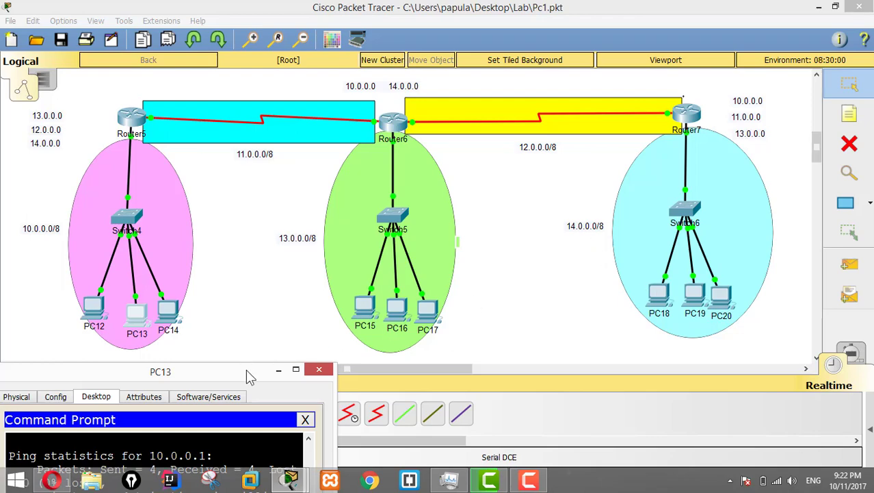
- Bring PC13's window back, widen it, and ping 14.0.0.100
{"action": "left_click_drag", "start_coordinate": [247, 369], "coordinate": [420, 111]}
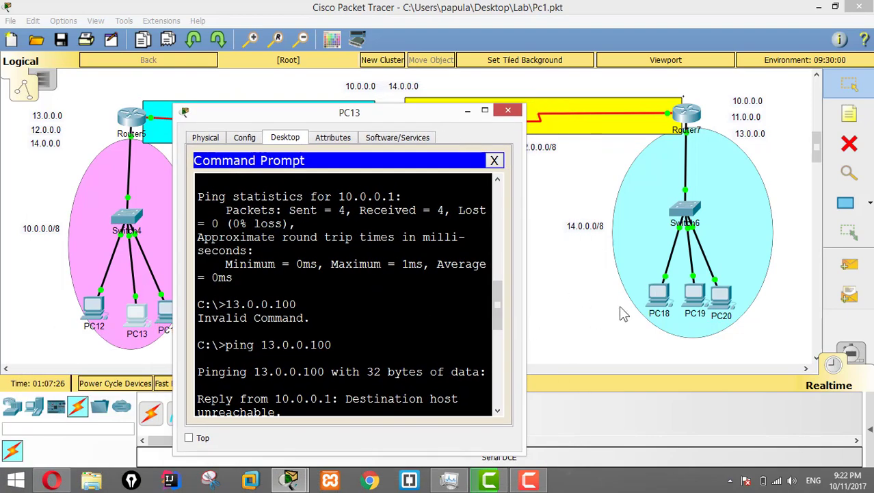
{"action": "left_click_drag", "start_coordinate": [524, 336], "coordinate": [758, 336]}
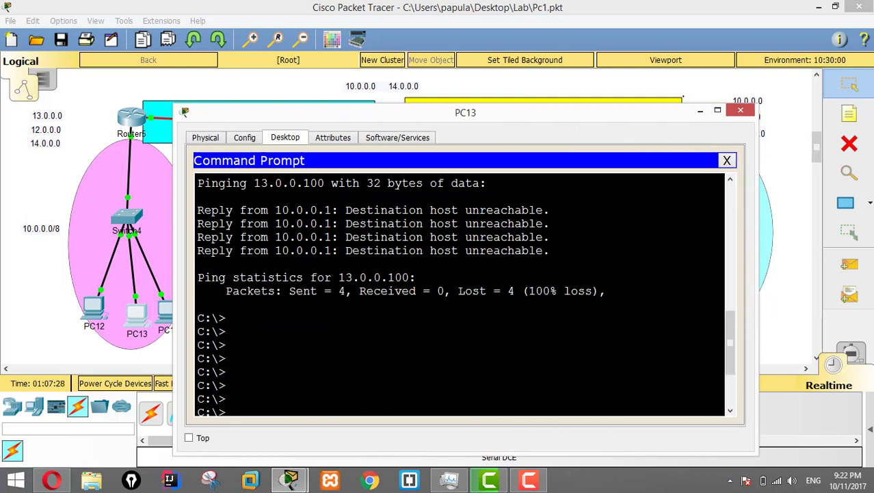
{"action": "key", "text": "Return"}
{"action": "key", "text": "Return"}
{"action": "key", "text": "Return"}
{"action": "key", "text": "Return"}
{"action": "type", "text": "pi"}
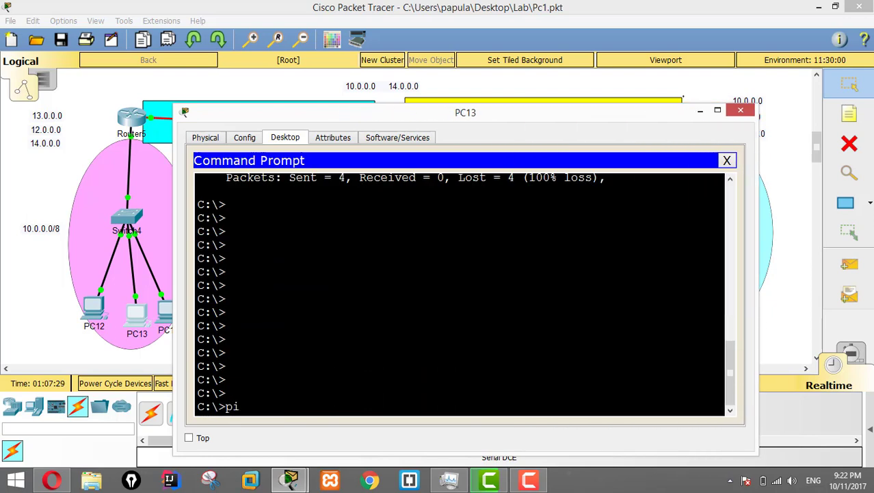
{"action": "type", "text": "ng 14.0.0.100"}
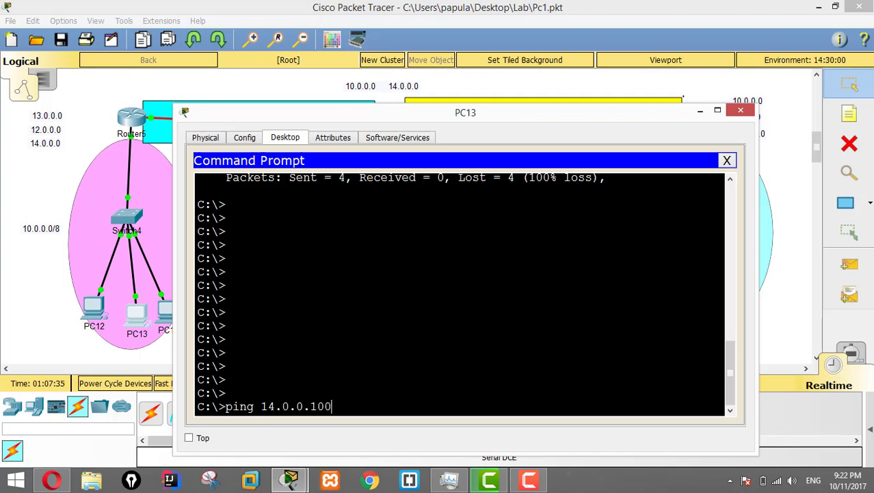
{"action": "key", "text": "Return"}
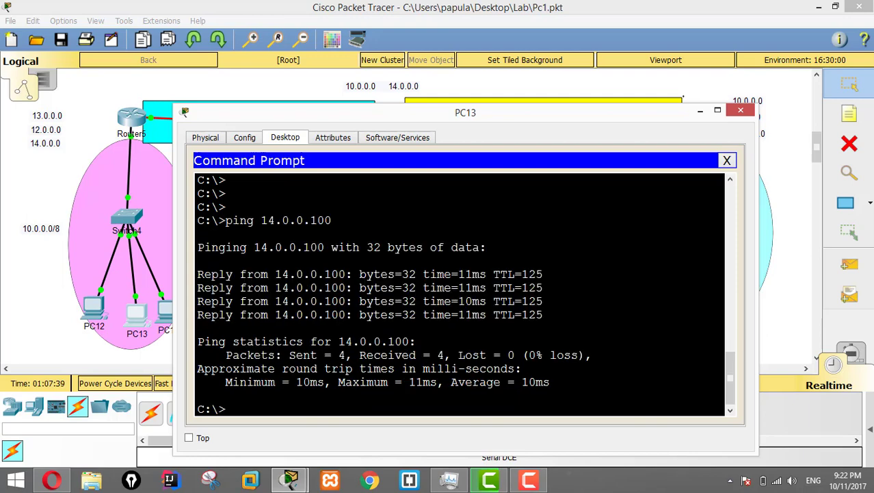
- Highlight the ping statistics: 4 sent, 4 received, 0% loss
{"action": "left_click_drag", "start_coordinate": [344, 355], "coordinate": [465, 355]}
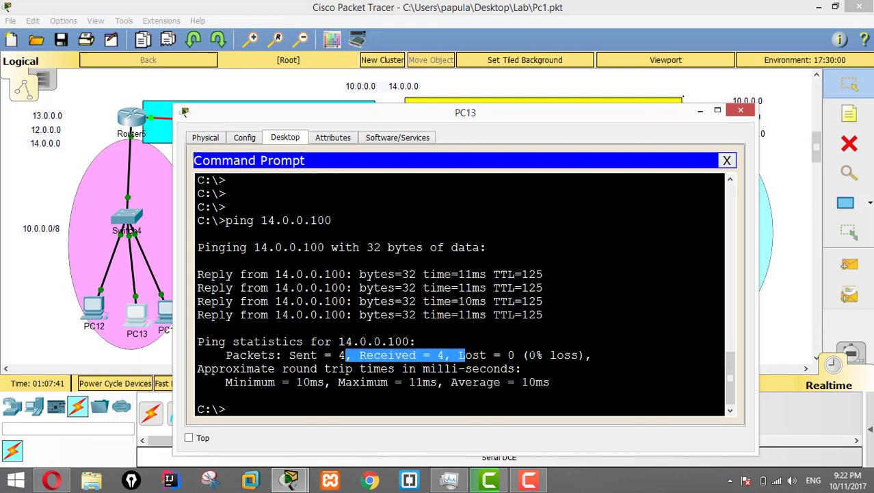
{"action": "left_click", "coordinate": [293, 355]}
{"action": "left_click_drag", "start_coordinate": [293, 355], "coordinate": [349, 355]}
{"action": "left_click", "coordinate": [415, 341]}
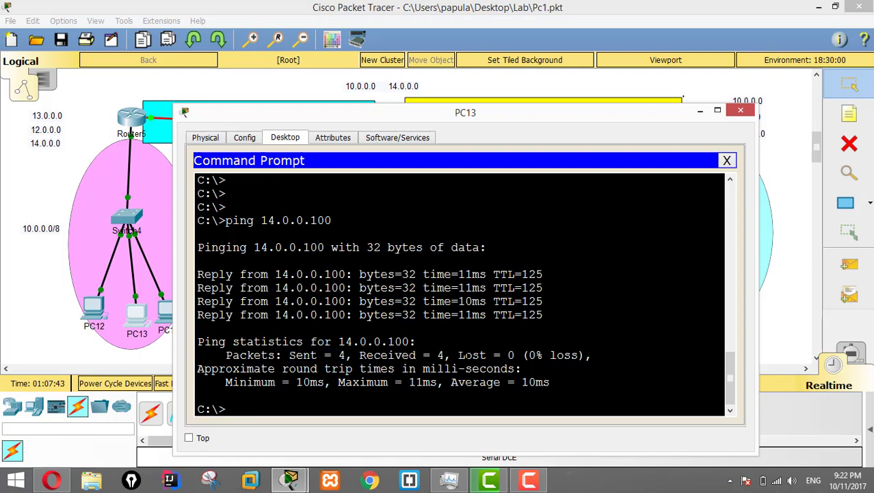
{"action": "left_click_drag", "start_coordinate": [592, 355], "coordinate": [487, 355]}
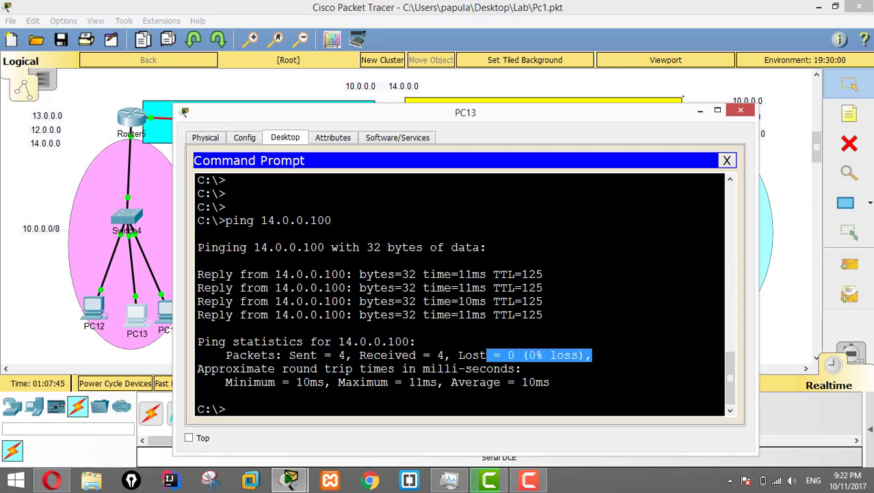
{"action": "left_click", "coordinate": [487, 355]}
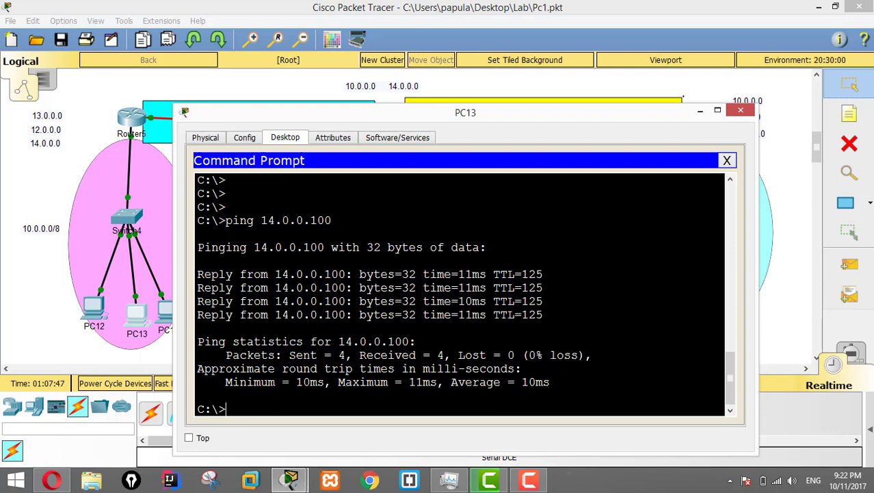
{"action": "left_click_drag", "start_coordinate": [662, 111], "coordinate": [494, 87]}
- Edit the previous command to ping 13.0.0.100, getting 3 of 4 replies
{"action": "key", "text": "Up"}
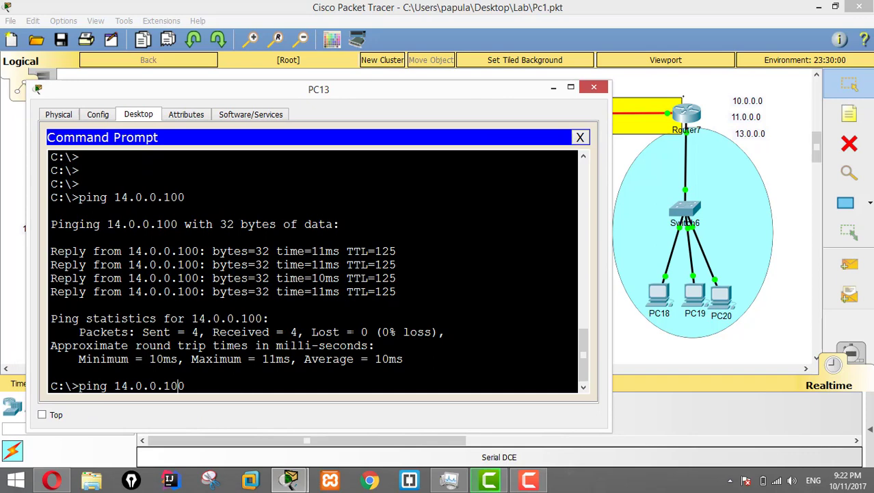
{"action": "key", "text": "Left"}
{"action": "key", "text": "Left"}
{"action": "key", "text": "Left"}
{"action": "key", "text": "Left"}
{"action": "key", "text": "Left"}
{"action": "key", "text": "BackSpace"}
{"action": "type", "text": "3"}
{"action": "key", "text": "Return"}
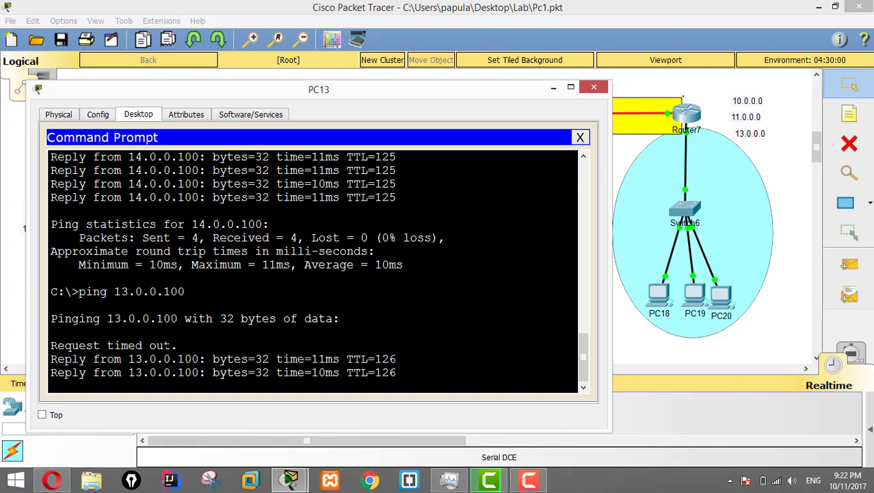
- Rerun the ping to 13.0.0.100 and highlight its 4 sent, 4 received counts
{"action": "key", "text": "Up"}
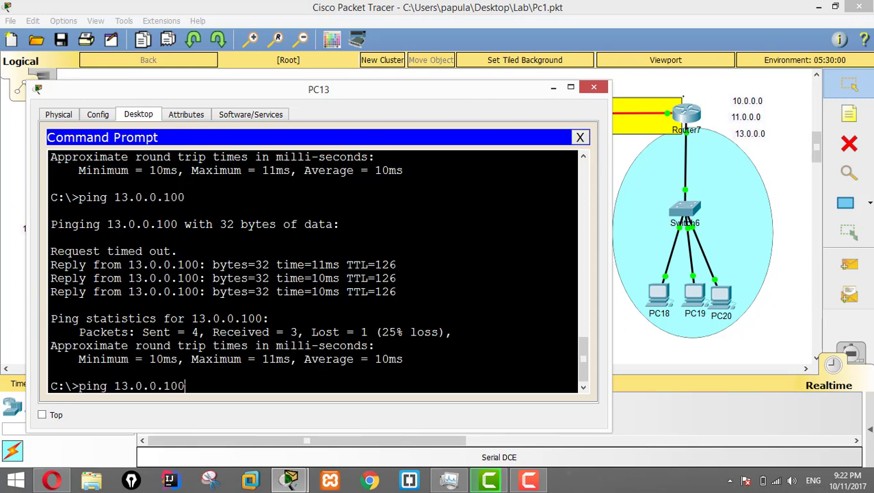
{"action": "key", "text": "Return"}
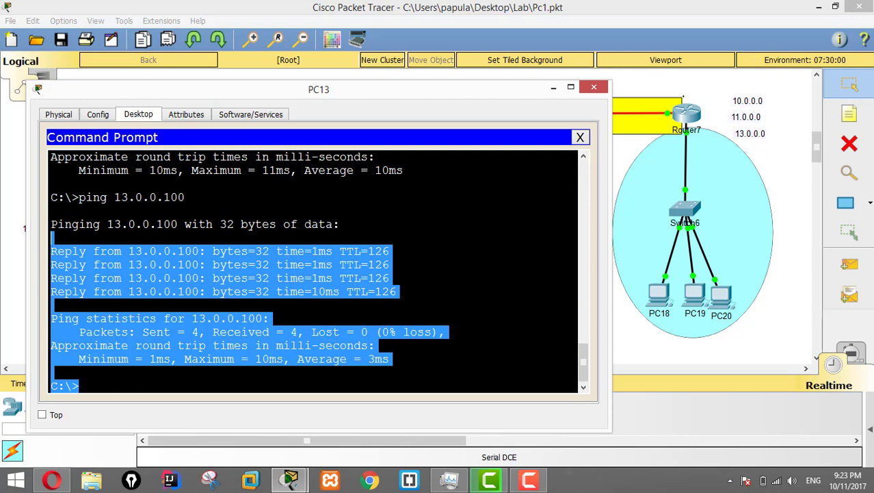
{"action": "left_click_drag", "start_coordinate": [271, 319], "coordinate": [312, 333]}
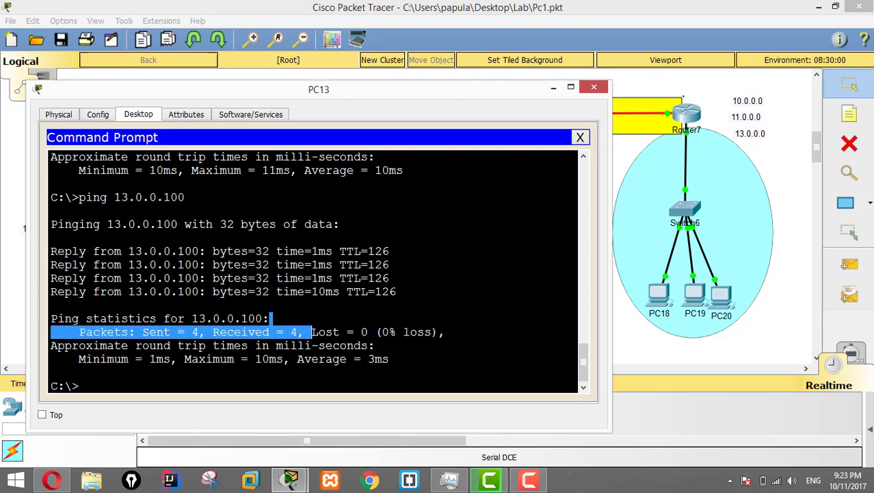
{"action": "scroll", "coordinate": [311, 329], "scroll_direction": "up", "scroll_amount": 2}
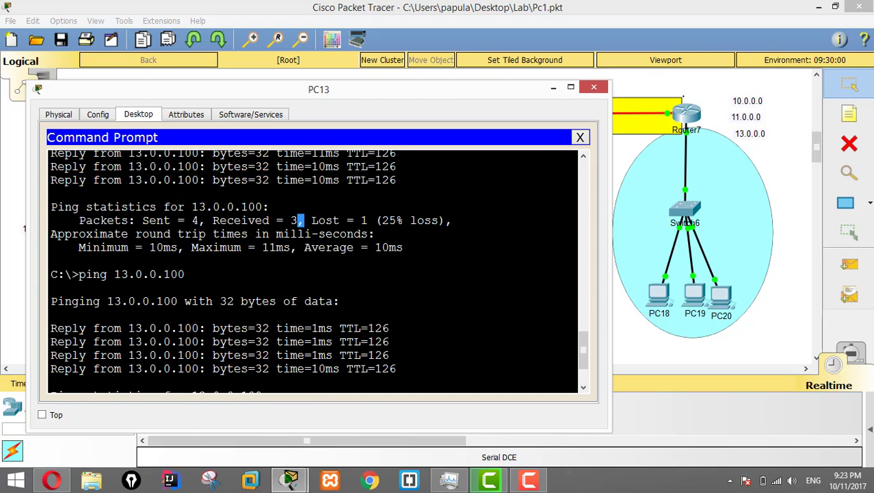
- Close PC13's window and open PC19's Command Prompt, moved aside from the topology
{"action": "left_click", "coordinate": [594, 87]}
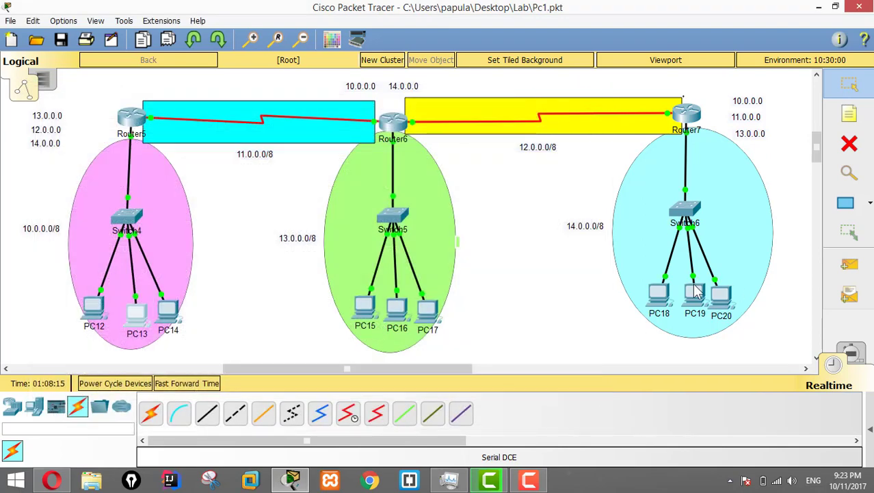
{"action": "left_click", "coordinate": [695, 294]}
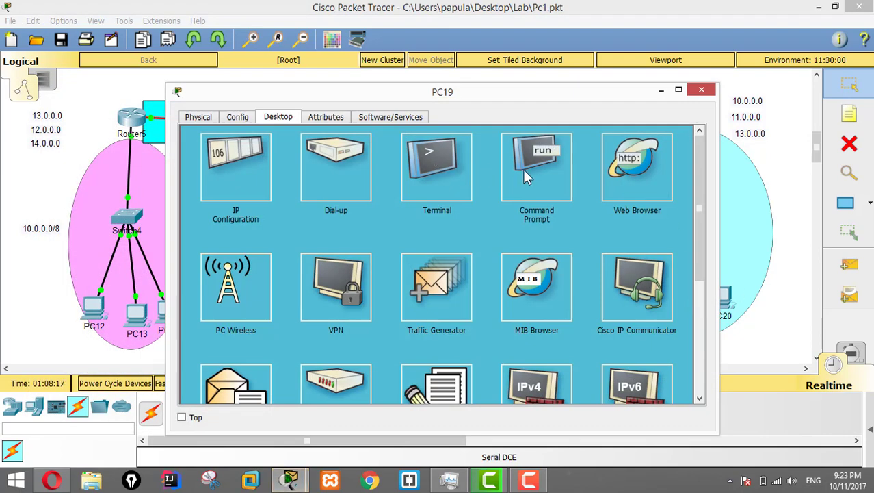
{"action": "left_click", "coordinate": [525, 177]}
{"action": "left_click_drag", "start_coordinate": [507, 107], "coordinate": [792, 146]}
{"action": "left_click_drag", "start_coordinate": [565, 134], "coordinate": [488, 125]}
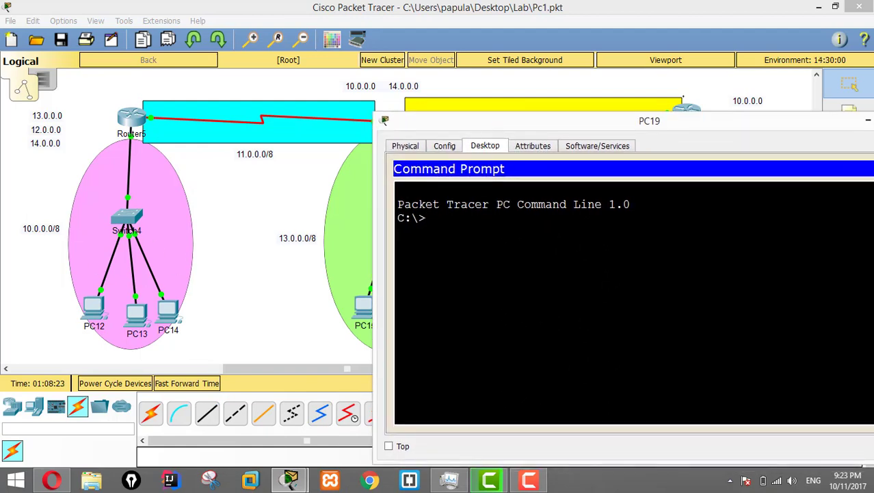
- Ping 10.0.0.100 from PC19 and highlight the 4 received, 0% loss result
{"action": "type", "text": "1"}
{"action": "key", "text": "BackSpace"}
{"action": "type", "text": "ping 19"}
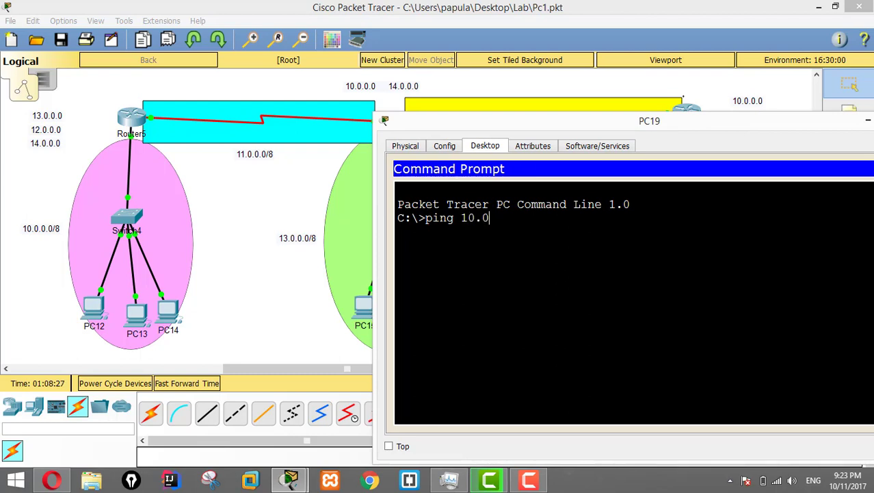
{"action": "type", "text": ".0.0.100"}
{"action": "key", "text": "Return"}
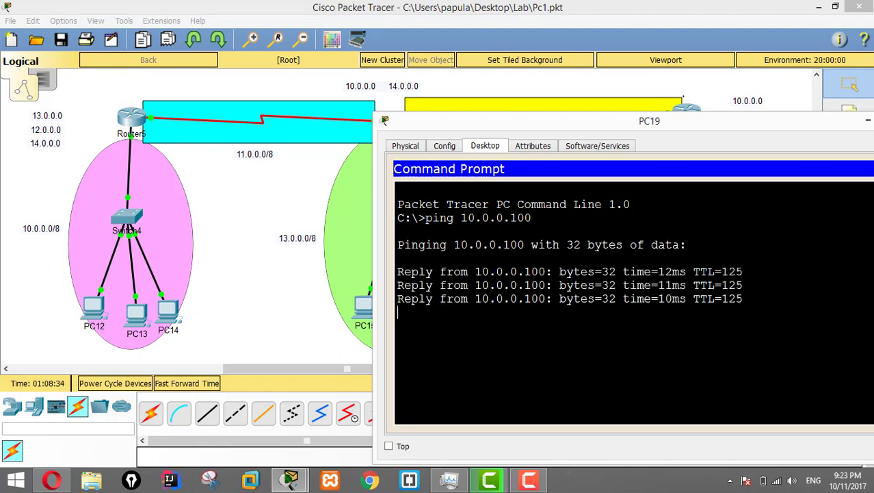
{"action": "left_click_drag", "start_coordinate": [558, 353], "coordinate": [792, 352]}
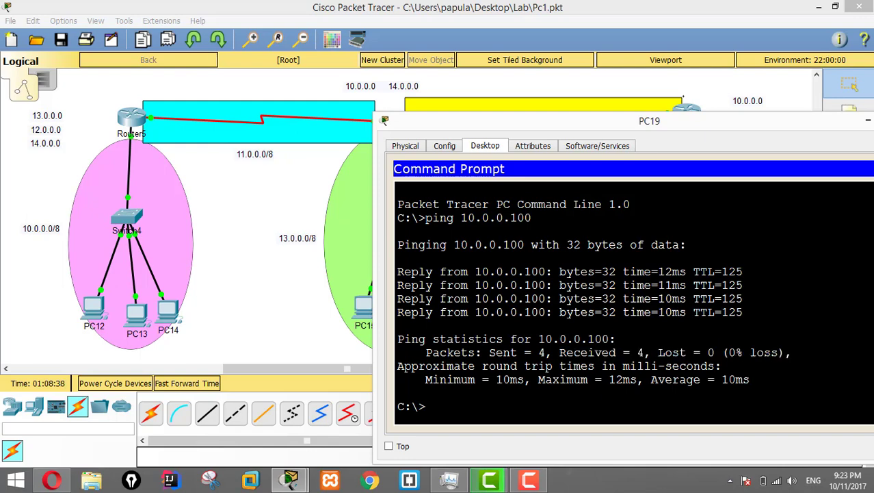
- Close PC19's window and reopen PC13's Command Prompt, scrolled to its last ping
{"action": "left_click_drag", "start_coordinate": [654, 122], "coordinate": [547, 122]}
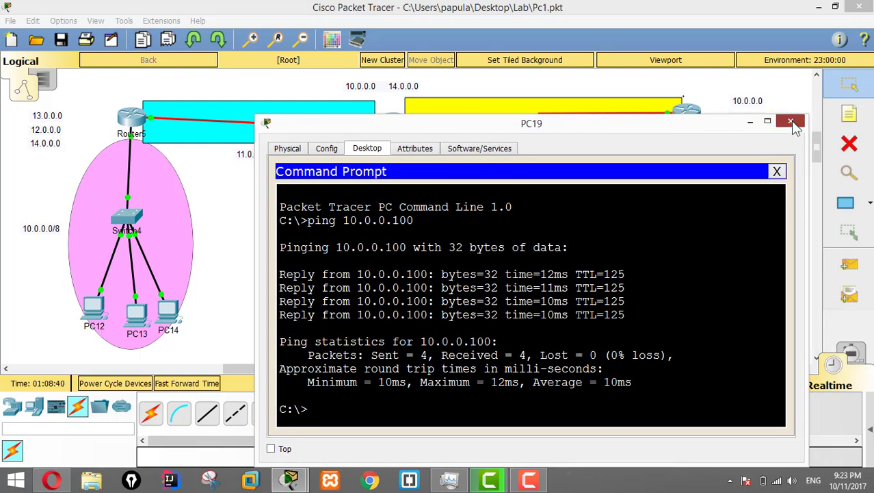
{"action": "left_click", "coordinate": [792, 126]}
{"action": "left_click", "coordinate": [137, 313]}
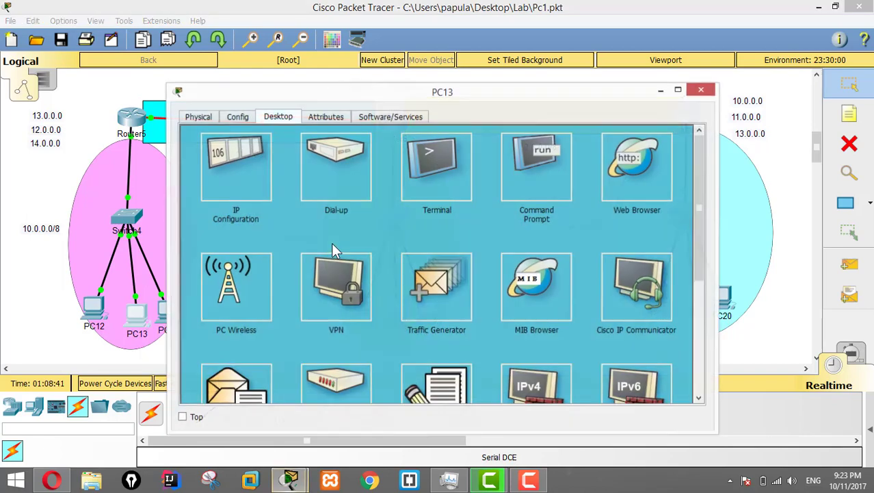
{"action": "left_click", "coordinate": [531, 165]}
{"action": "scroll", "coordinate": [438, 274], "scroll_direction": "down", "scroll_amount": 15}
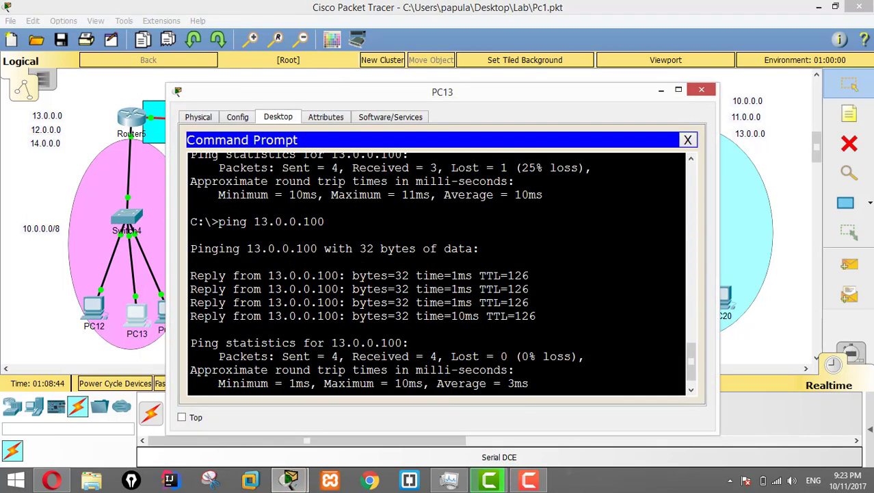
{"action": "key", "text": "Return"}
{"action": "key", "text": "Return"}
{"action": "key", "text": "Return"}
{"action": "key", "text": "Return"}
{"action": "key", "text": "Return"}
{"action": "key", "text": "Return"}
{"action": "key", "text": "Return"}
{"action": "key", "text": "Return"}
{"action": "key", "text": "Return"}
{"action": "key", "text": "Return"}
{"action": "key", "text": "Return"}
{"action": "key", "text": "Return"}
{"action": "key", "text": "Return"}
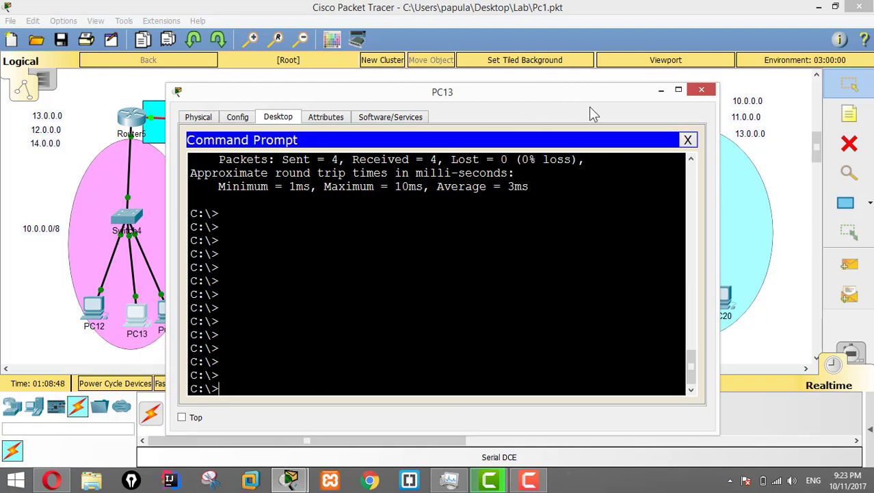
- Shorten PC13's window and tracert 14.0.0.100, hopping via 10.0.0.1, 11.0.0.2 and 12.0.0.2
{"action": "left_click_drag", "start_coordinate": [586, 83], "coordinate": [592, 132]}
{"action": "left_click_drag", "start_coordinate": [569, 97], "coordinate": [674, 65]}
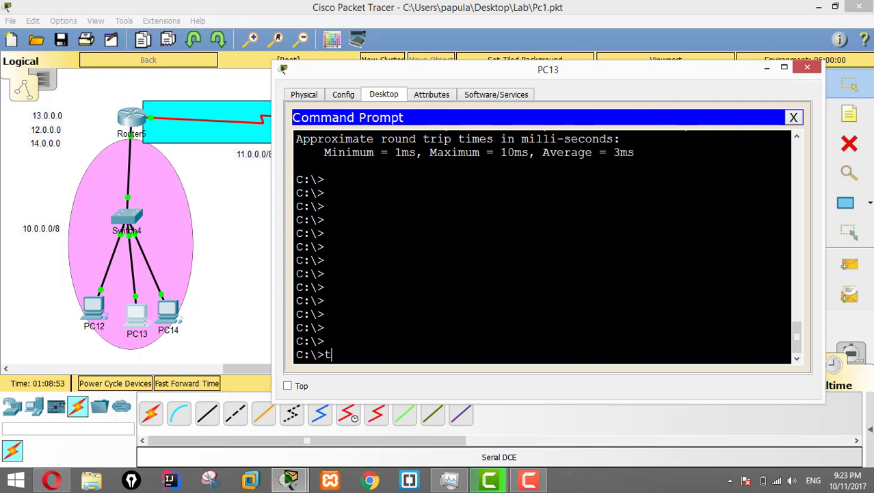
{"action": "type", "text": "rav"}
{"action": "type", "text": "ce "}
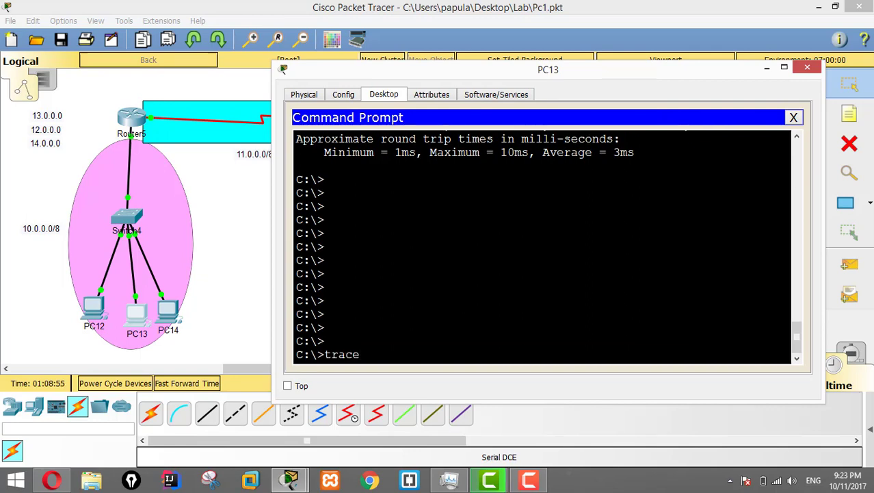
{"action": "type", "text": "t 14.0.0"}
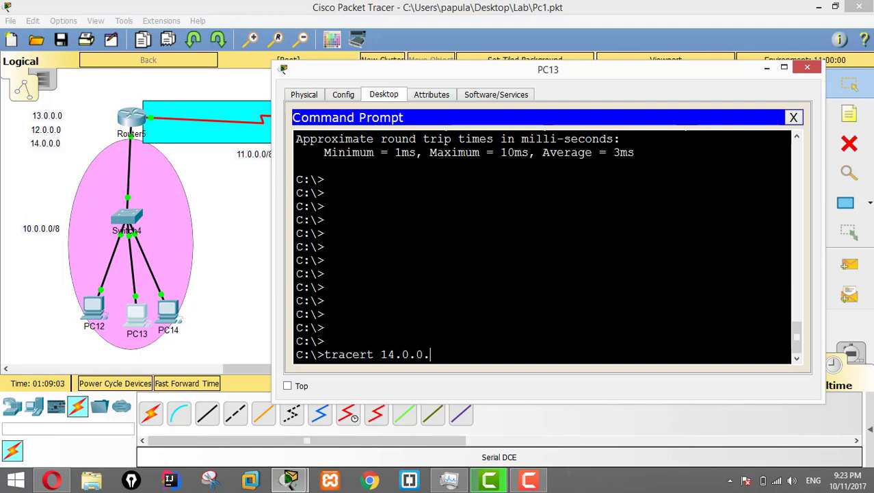
{"action": "type", "text": ".100"}
{"action": "key", "text": "Return"}
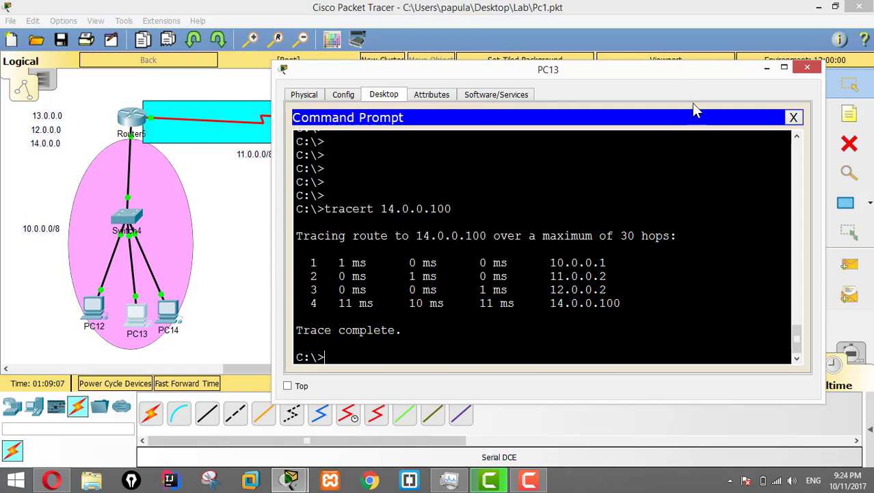
- Reposition PC13's window, highlight tracert and 14.0.0.100, then minimize it
{"action": "left_click_drag", "start_coordinate": [684, 68], "coordinate": [504, 120]}
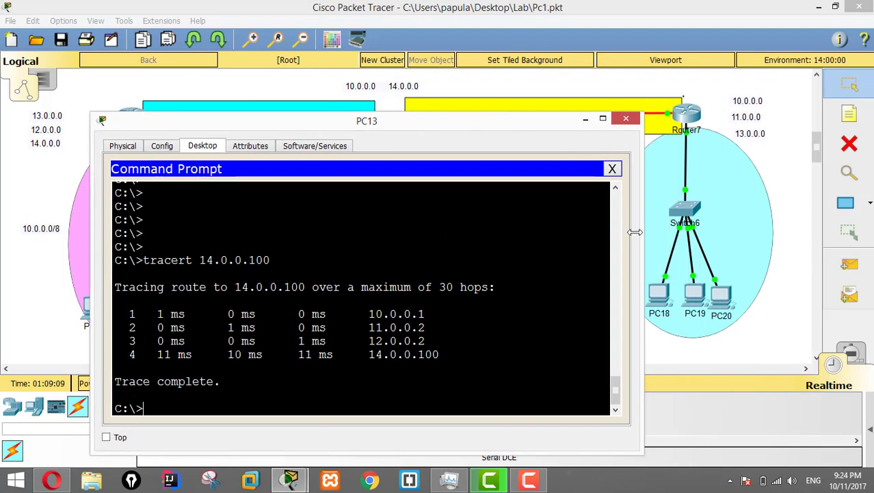
{"action": "left_click_drag", "start_coordinate": [641, 229], "coordinate": [598, 236]}
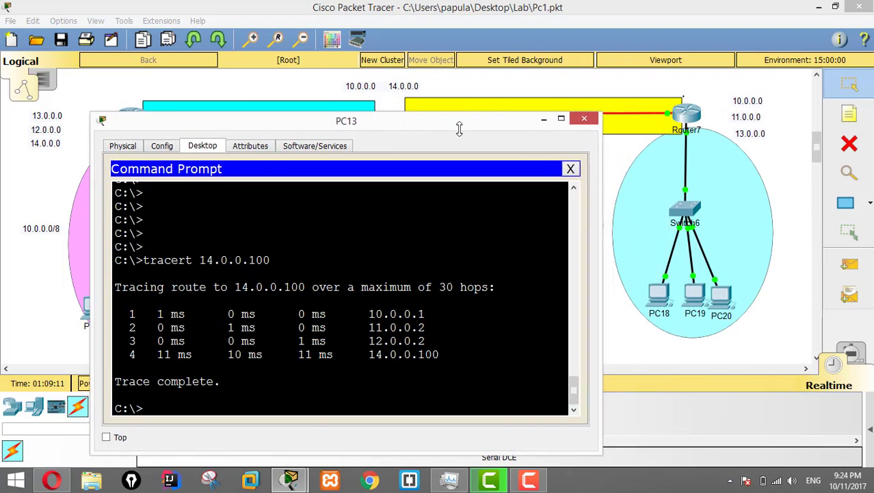
{"action": "double_click", "coordinate": [159, 261]}
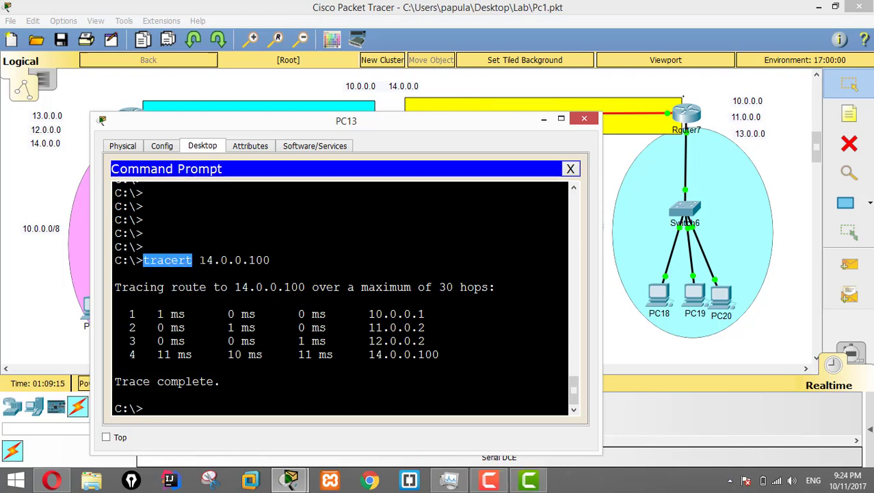
{"action": "left_click", "coordinate": [200, 260]}
{"action": "left_click_drag", "start_coordinate": [199, 260], "coordinate": [266, 260]}
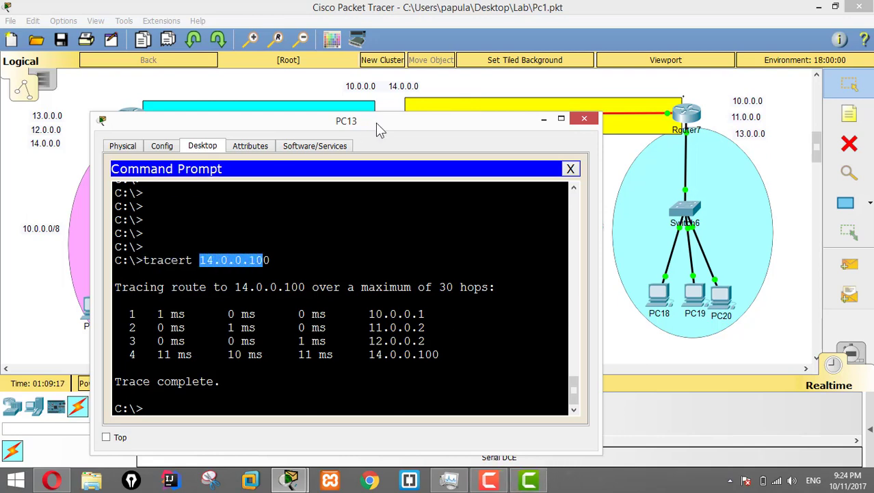
{"action": "left_click", "coordinate": [543, 121]}
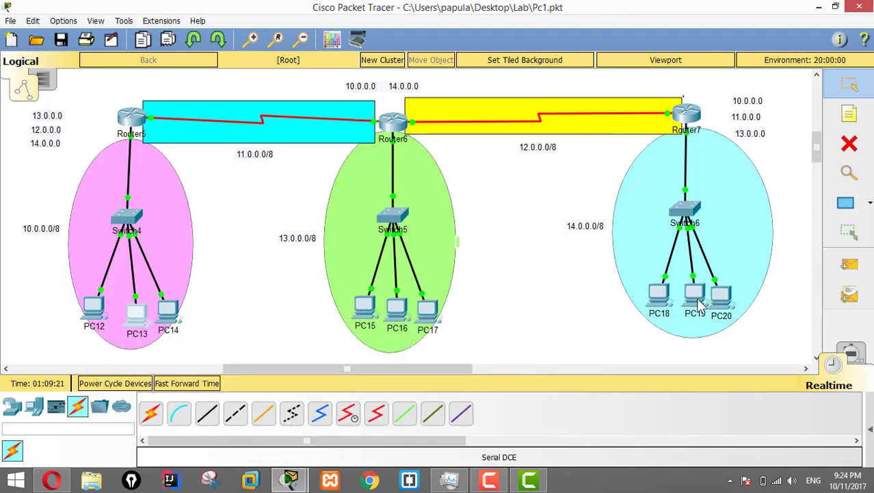
{"action": "mouse_move", "coordinate": [697, 299]}
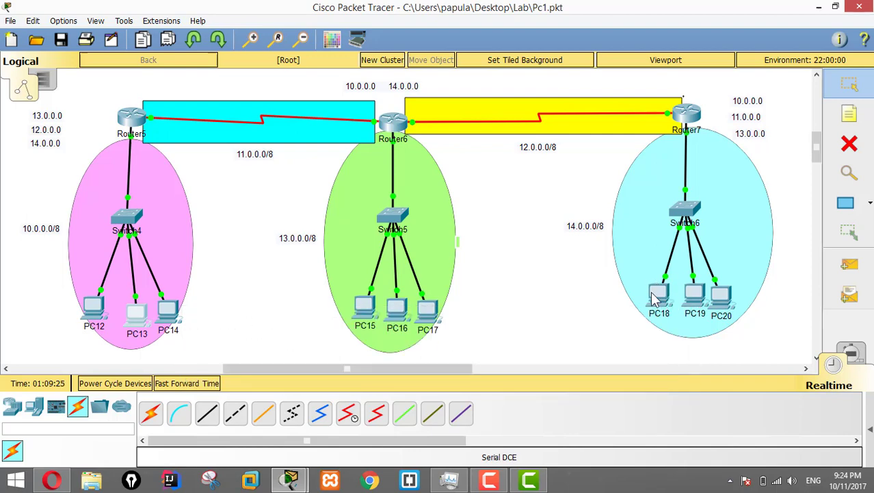
- Restore PC13's command prompt from the taskbar and shift it to the right
{"action": "mouse_move", "coordinate": [290, 478]}
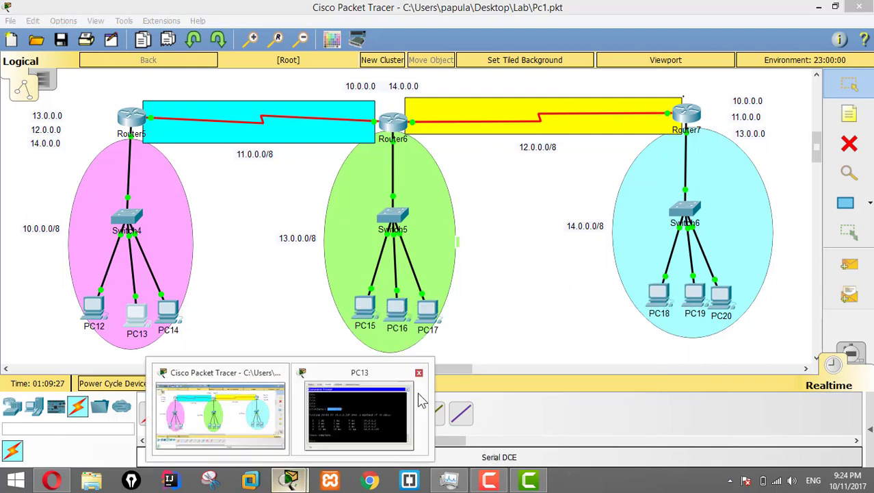
{"action": "left_click", "coordinate": [383, 410]}
{"action": "left_click_drag", "start_coordinate": [406, 120], "coordinate": [654, 91]}
{"action": "scroll", "coordinate": [588, 307], "scroll_direction": "down", "scroll_amount": 5}
{"action": "left_click_drag", "start_coordinate": [448, 229], "coordinate": [518, 229]}
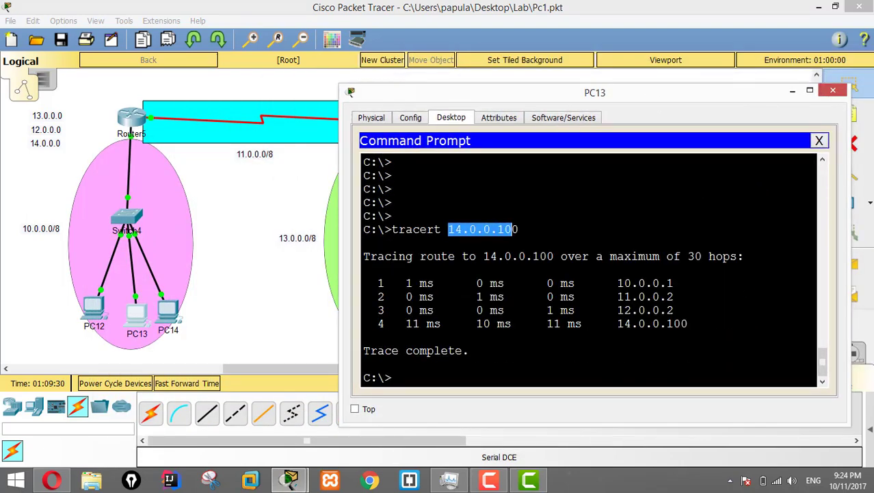
{"action": "key", "text": "ctrl+c"}
- Highlight the trace's first two hops, 10.0.0.1 and 11.0.0.2
{"action": "left_click_drag", "start_coordinate": [385, 282], "coordinate": [673, 282]}
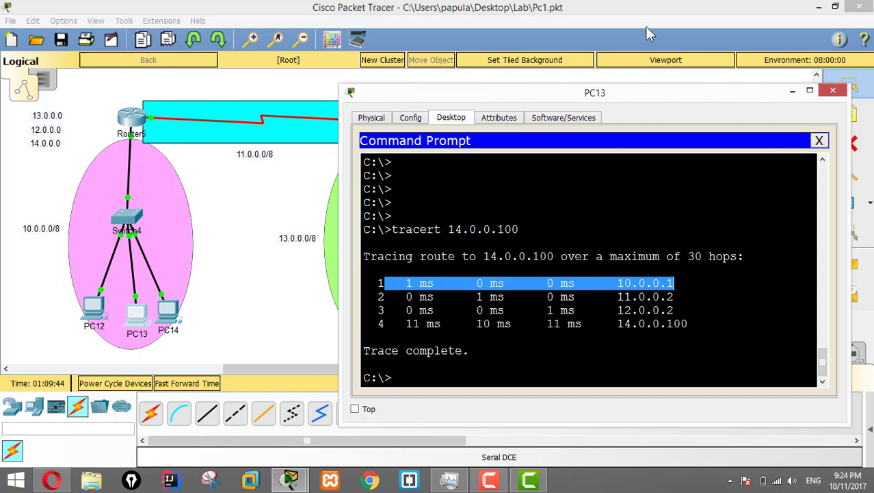
{"action": "left_click_drag", "start_coordinate": [642, 89], "coordinate": [712, 73]}
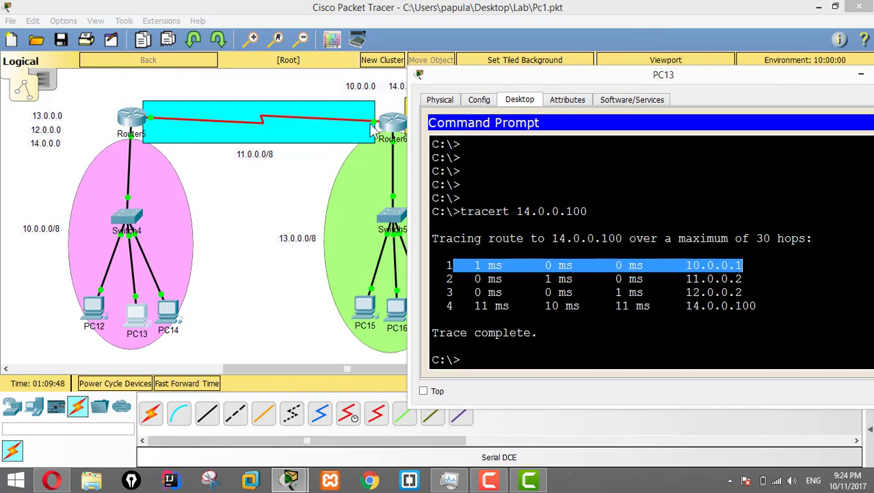
{"action": "left_click_drag", "start_coordinate": [686, 279], "coordinate": [737, 278]}
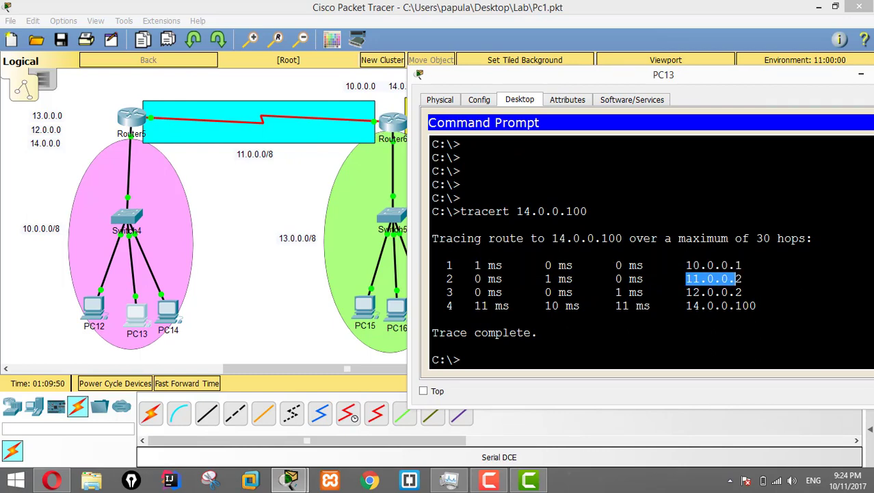
{"action": "left_click_drag", "start_coordinate": [681, 77], "coordinate": [403, 193]}
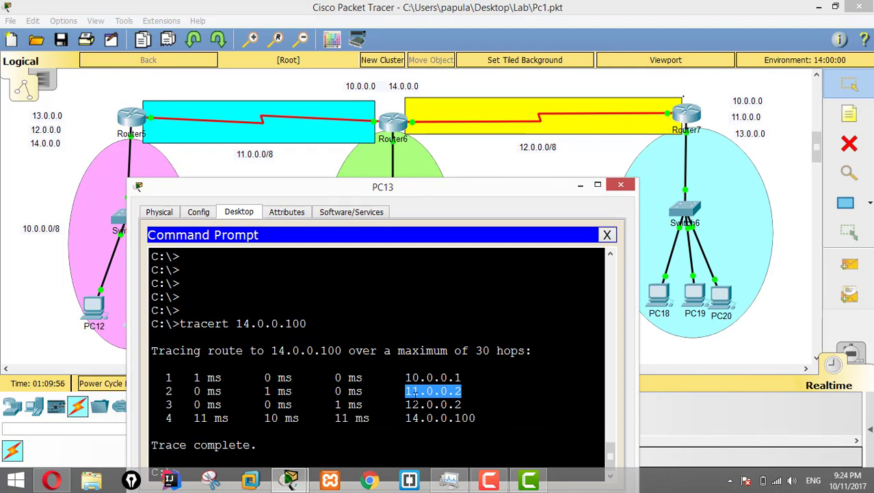
{"action": "left_click_drag", "start_coordinate": [405, 405], "coordinate": [463, 404]}
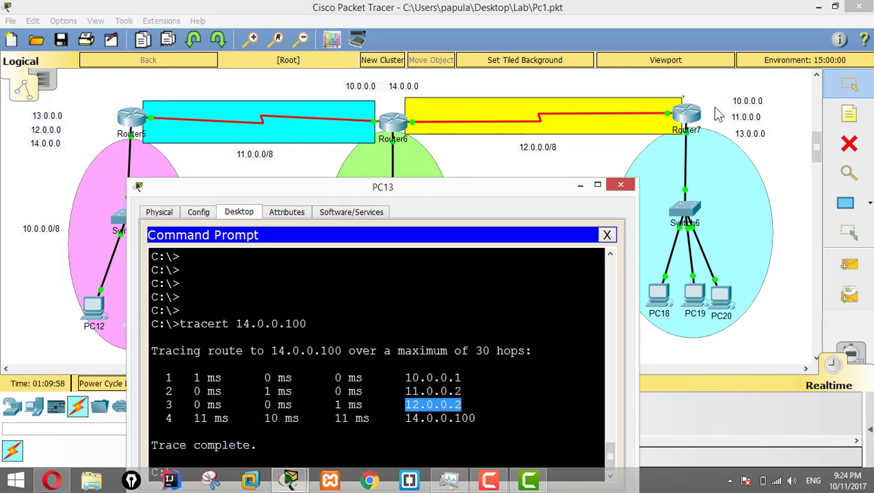
{"action": "left_click_drag", "start_coordinate": [521, 192], "coordinate": [407, 134]}
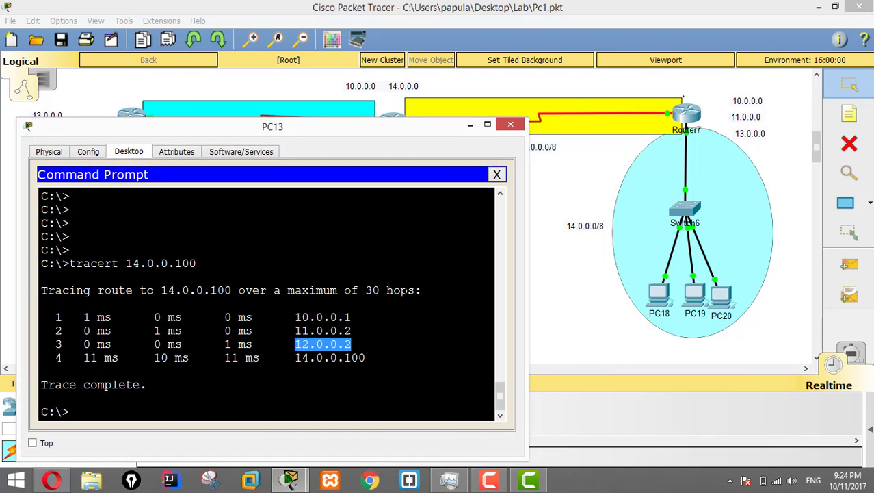
{"action": "left_click_drag", "start_coordinate": [300, 357], "coordinate": [365, 357]}
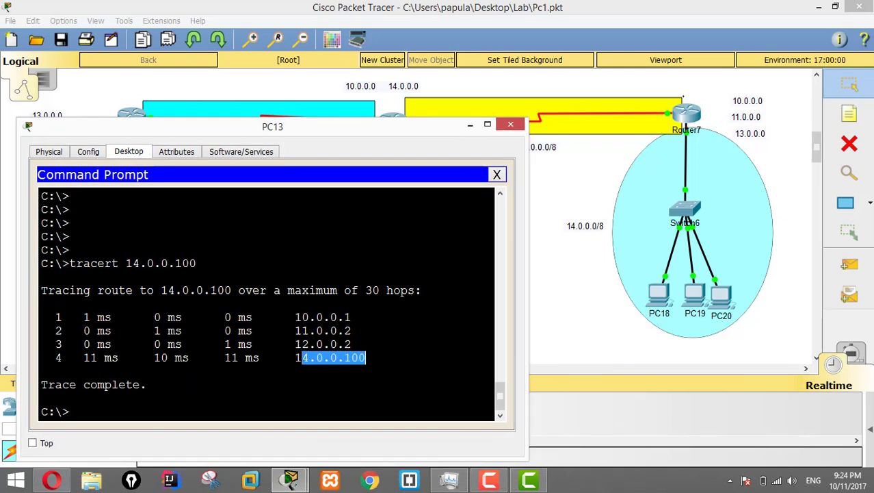
{"action": "left_click_drag", "start_coordinate": [196, 263], "coordinate": [69, 263]}
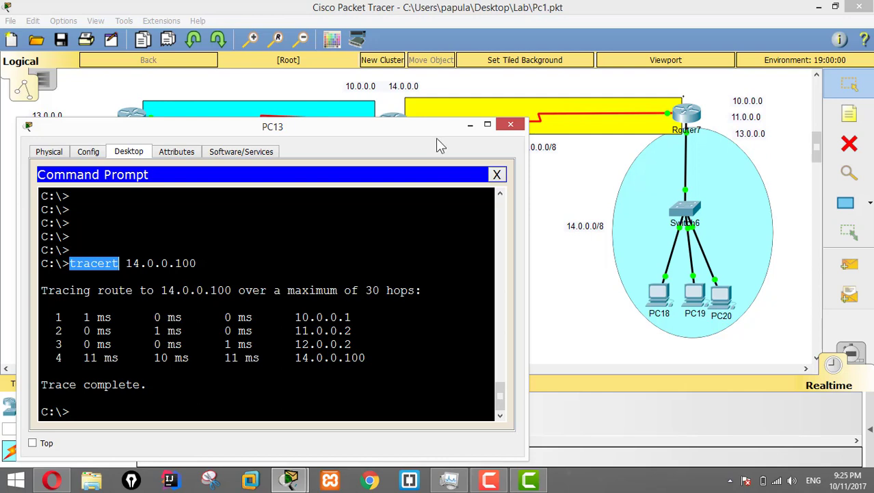
{"action": "left_click_drag", "start_coordinate": [83, 317], "coordinate": [260, 317]}
{"action": "left_click_drag", "start_coordinate": [82, 357], "coordinate": [369, 357]}
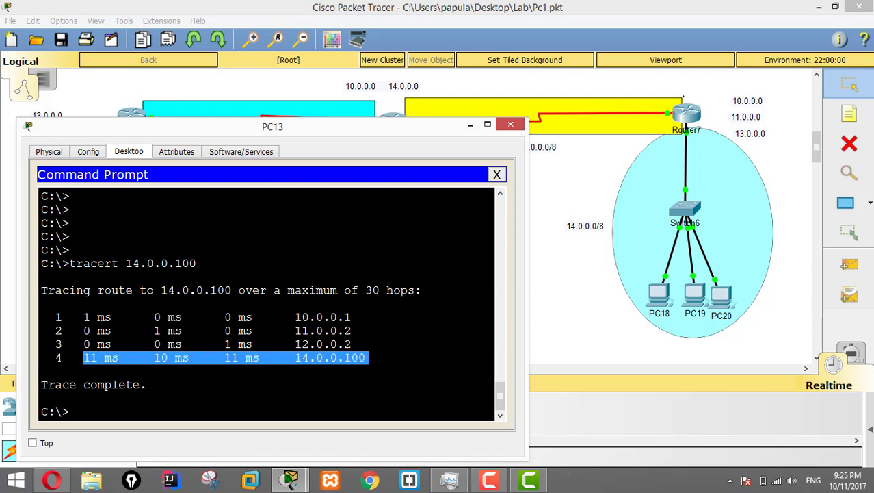
{"action": "left_click_drag", "start_coordinate": [288, 344], "coordinate": [365, 357]}
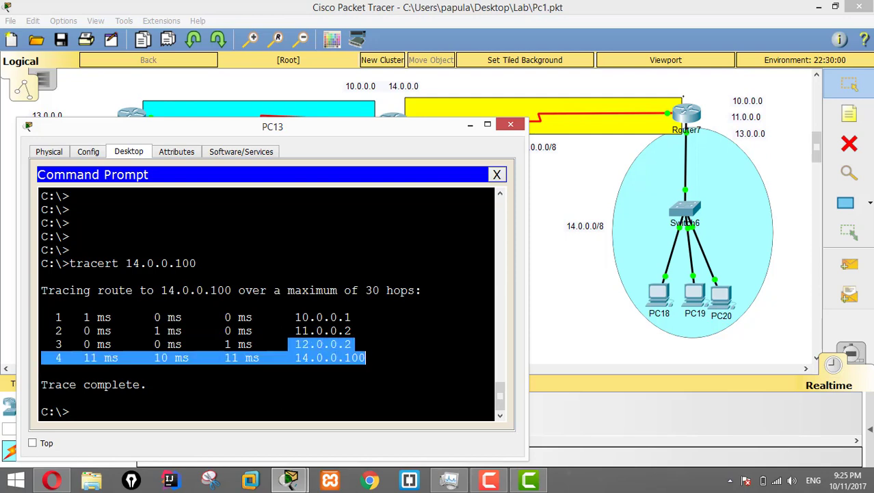
{"action": "left_click", "coordinate": [317, 359]}
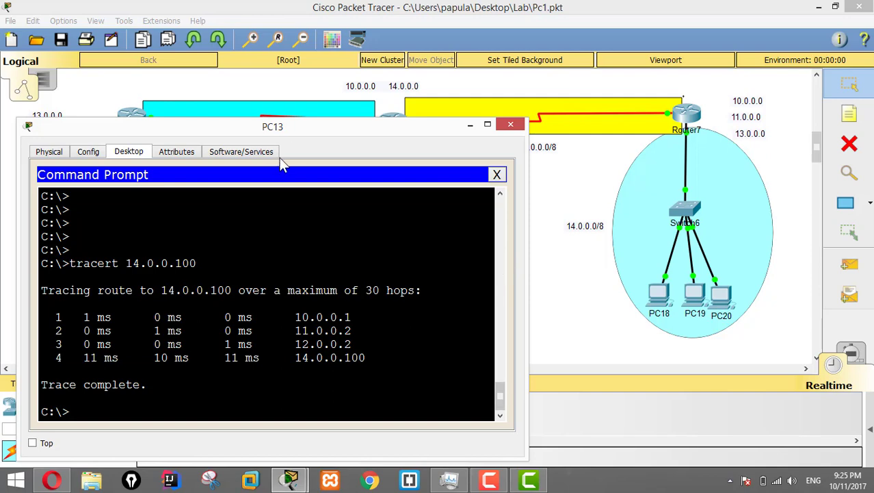
{"action": "left_click_drag", "start_coordinate": [306, 130], "coordinate": [405, 118]}
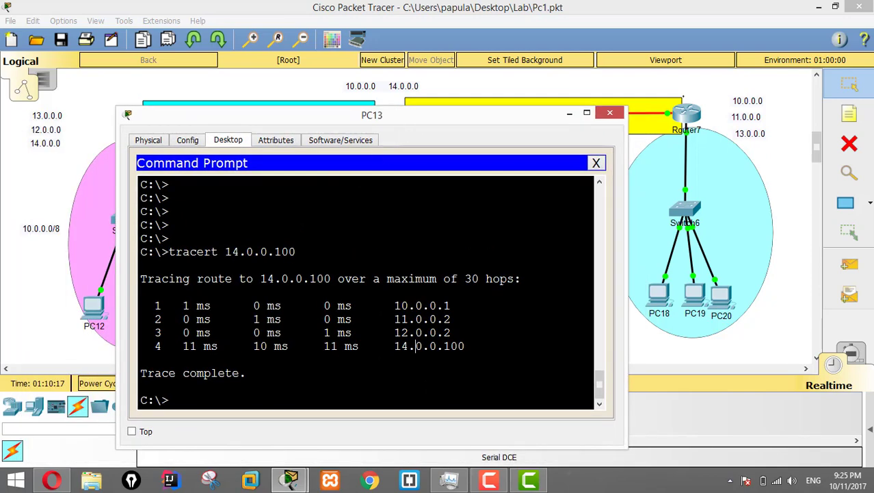